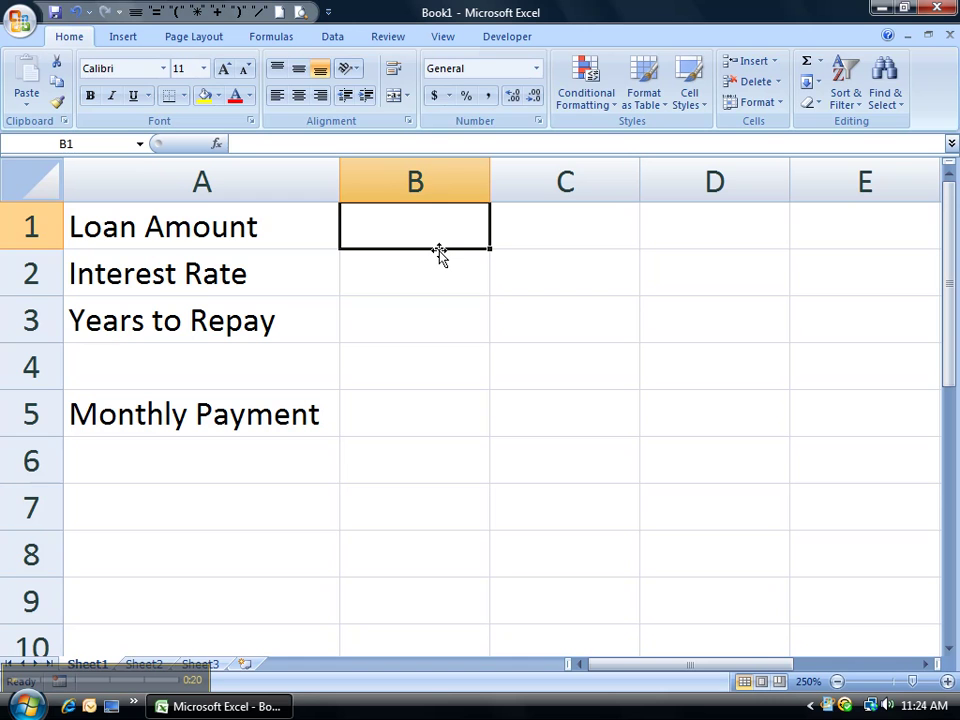
Fill in the loan inputs in B1:B3: loan amount 300000, interest rate .045 and 20 years to repay
type("3")
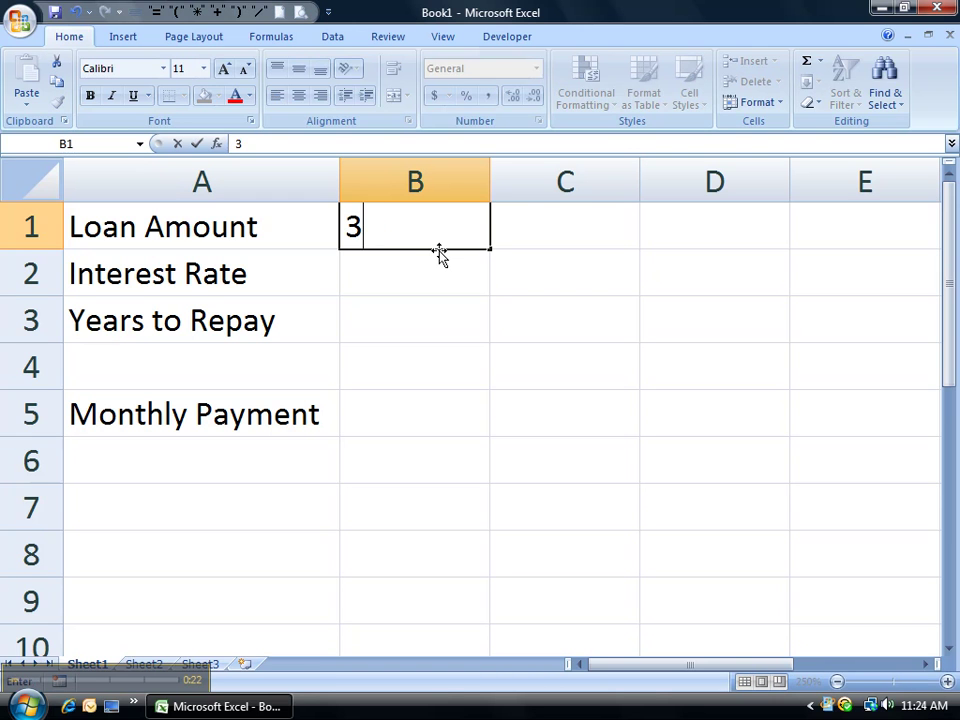
type("00000")
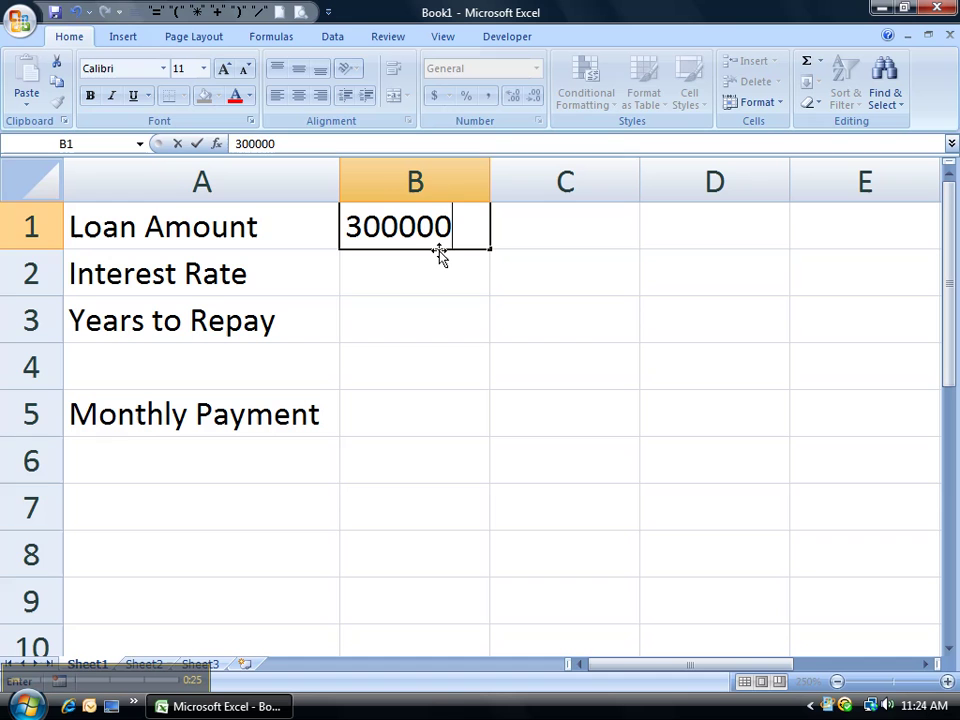
key("Return")
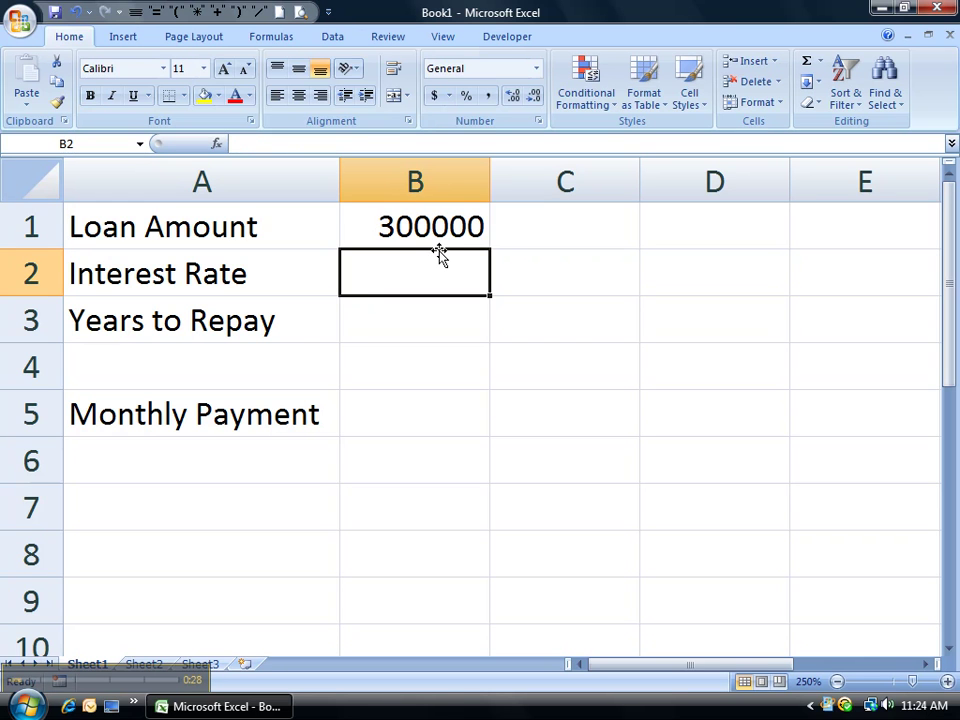
type(".")
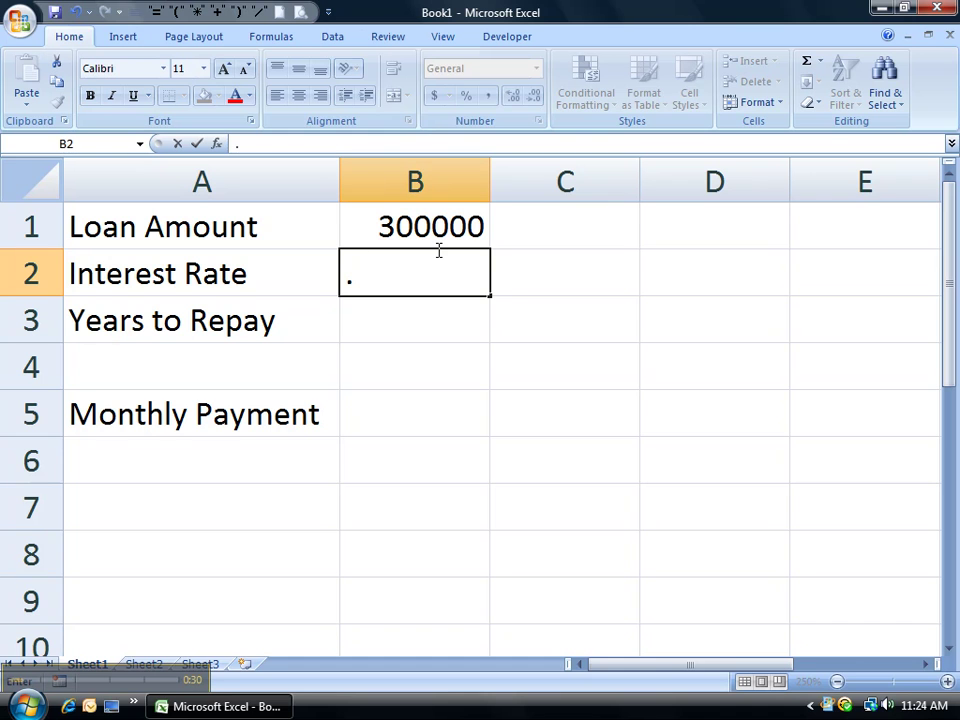
type("045")
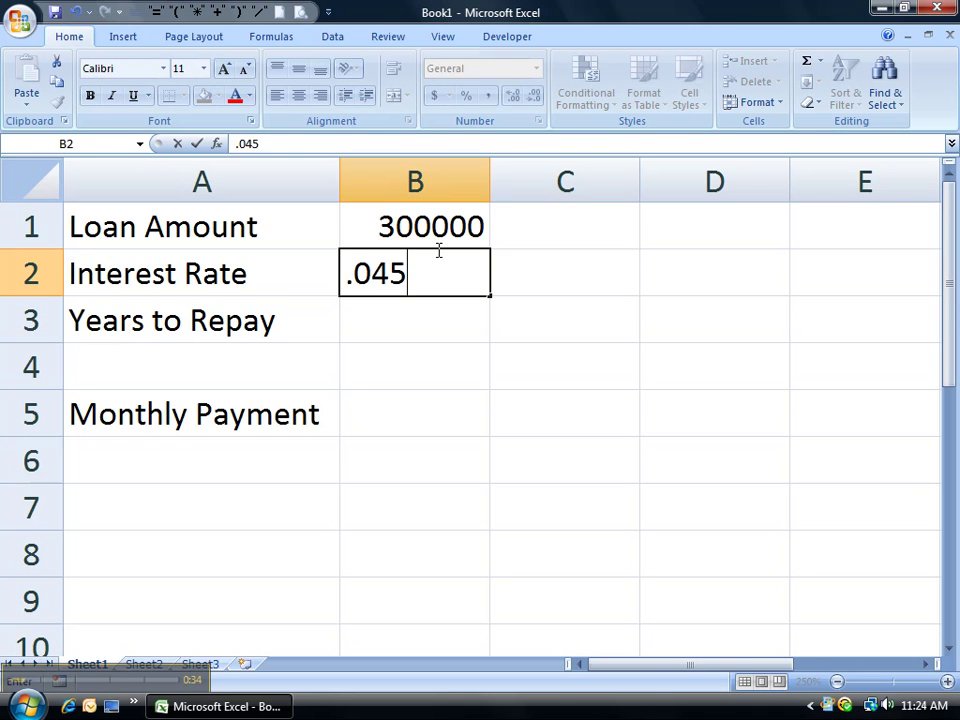
key("Return")
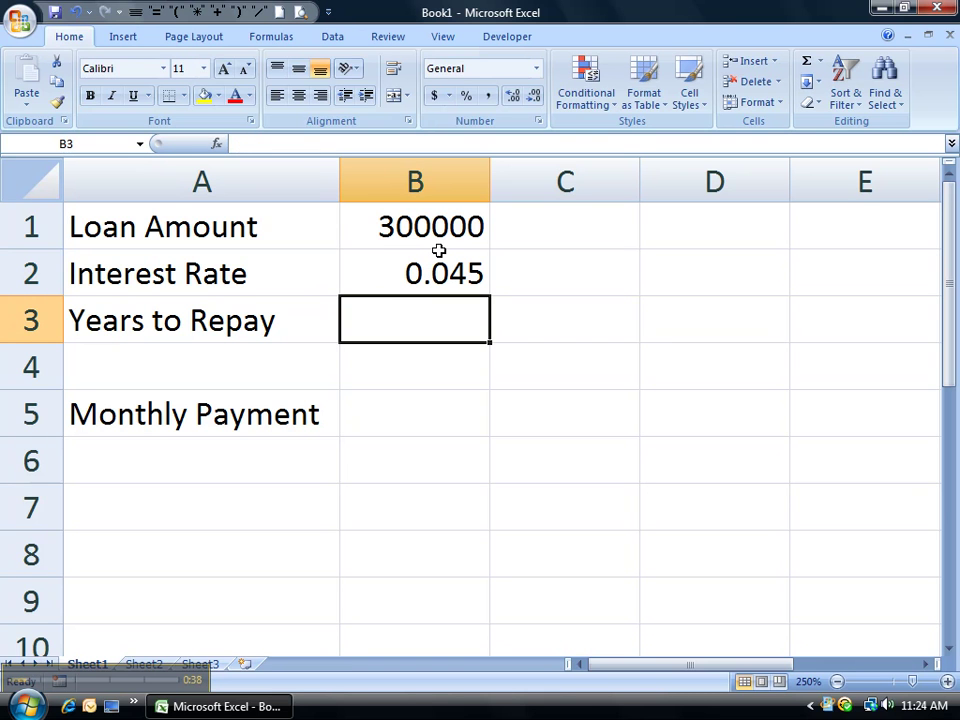
type("20")
key("Return")
key("Return")
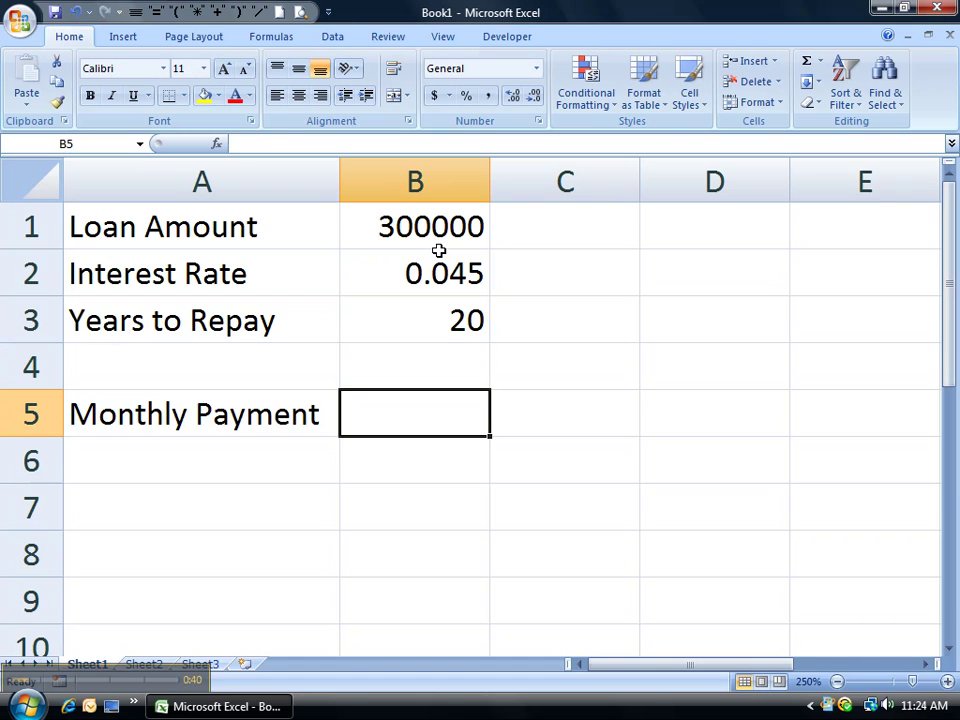
Format the loan amount in B1 as Accounting dollars with no decimal places
left_click(430, 225)
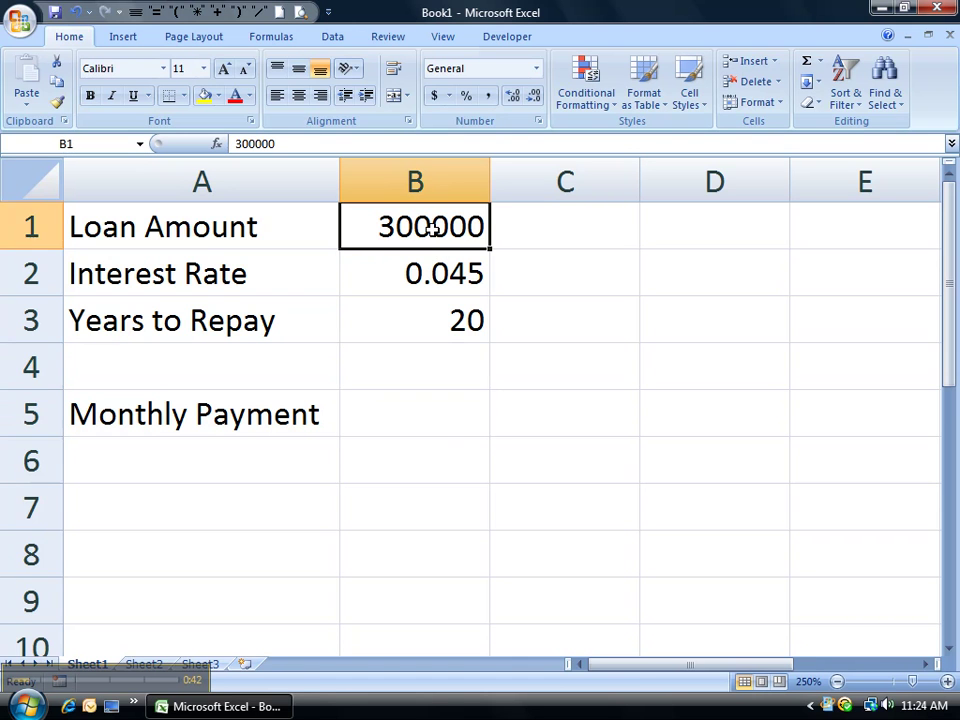
left_click(433, 96)
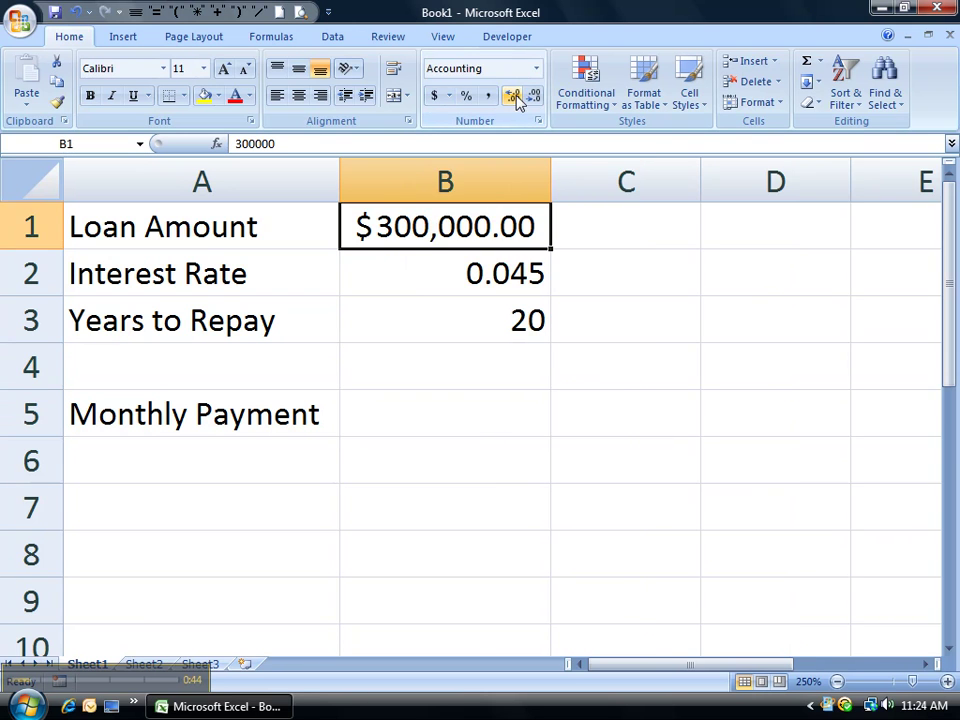
left_click(534, 96)
left_click(534, 96)
Format the interest rate in B2 as a percentage with two decimal places
left_click(482, 274)
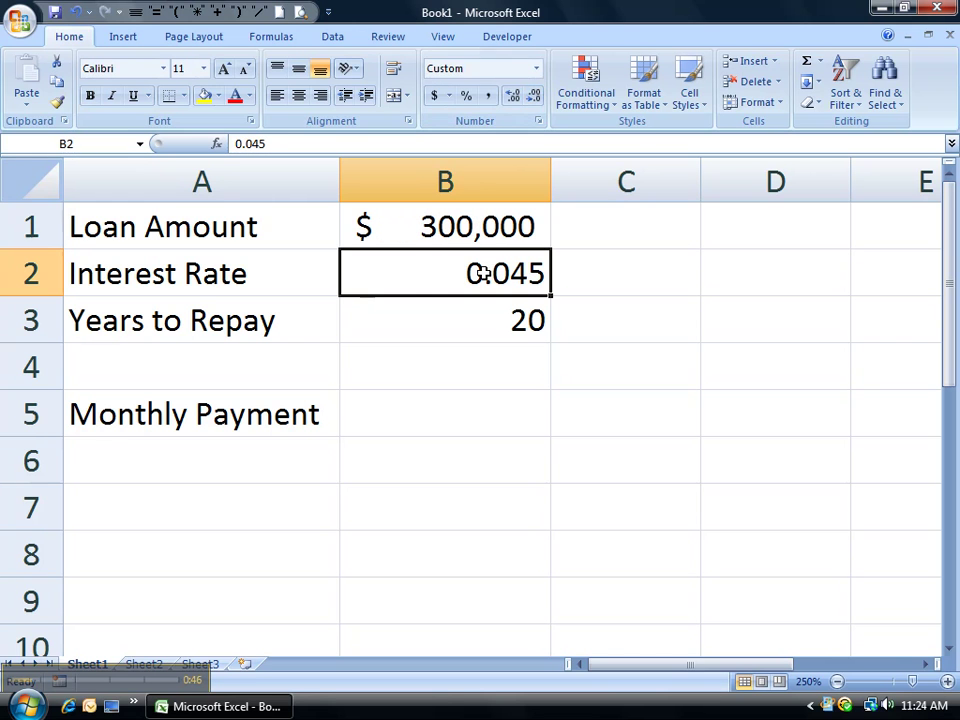
left_click(466, 96)
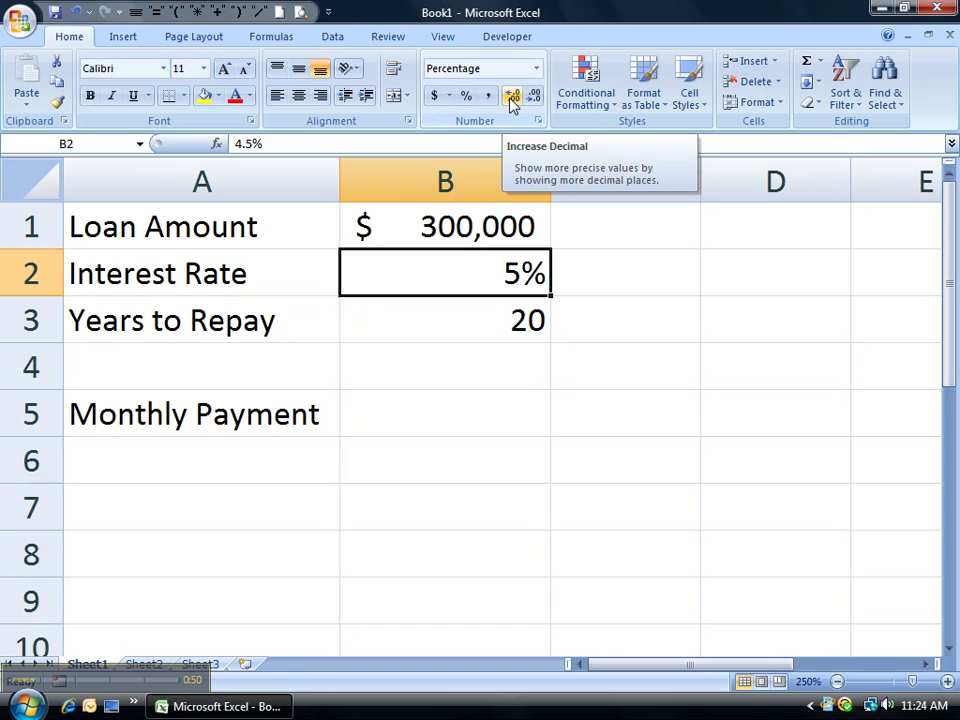
left_click(511, 97)
left_click(511, 97)
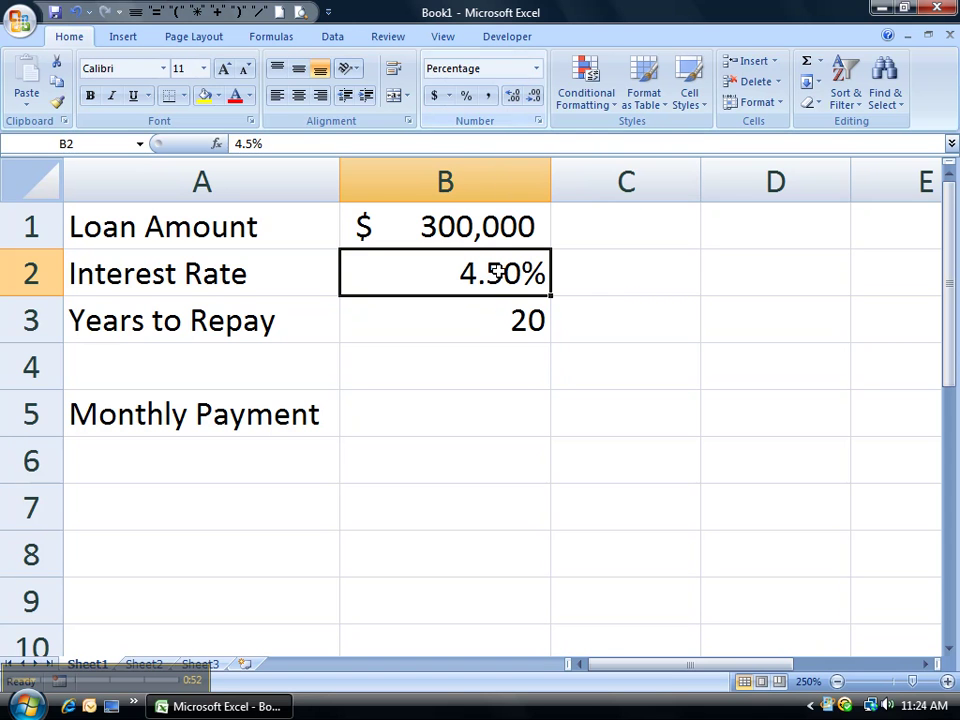
Insert the financial function PMT in the Monthly Payment cell B5
left_click(424, 412)
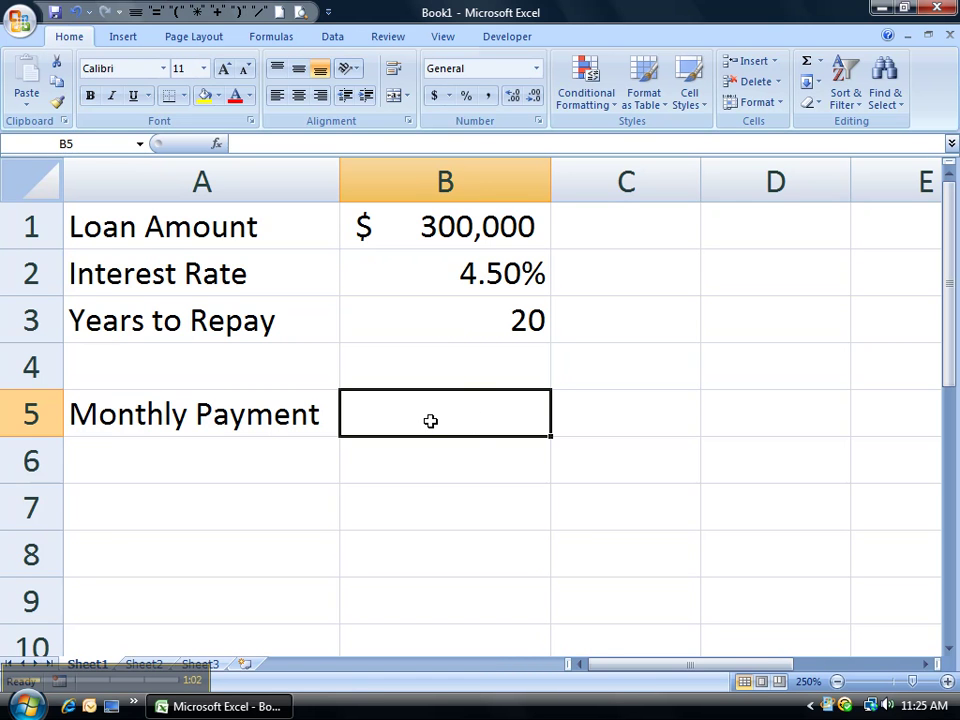
left_click(272, 40)
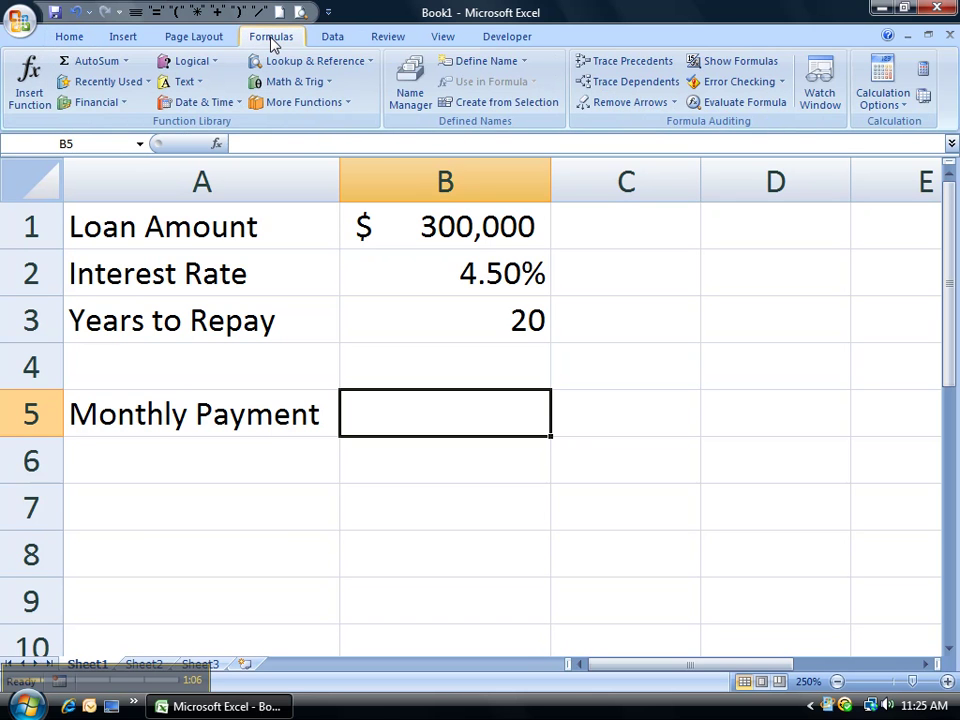
left_click(124, 106)
left_click_drag(204, 150, 196, 344)
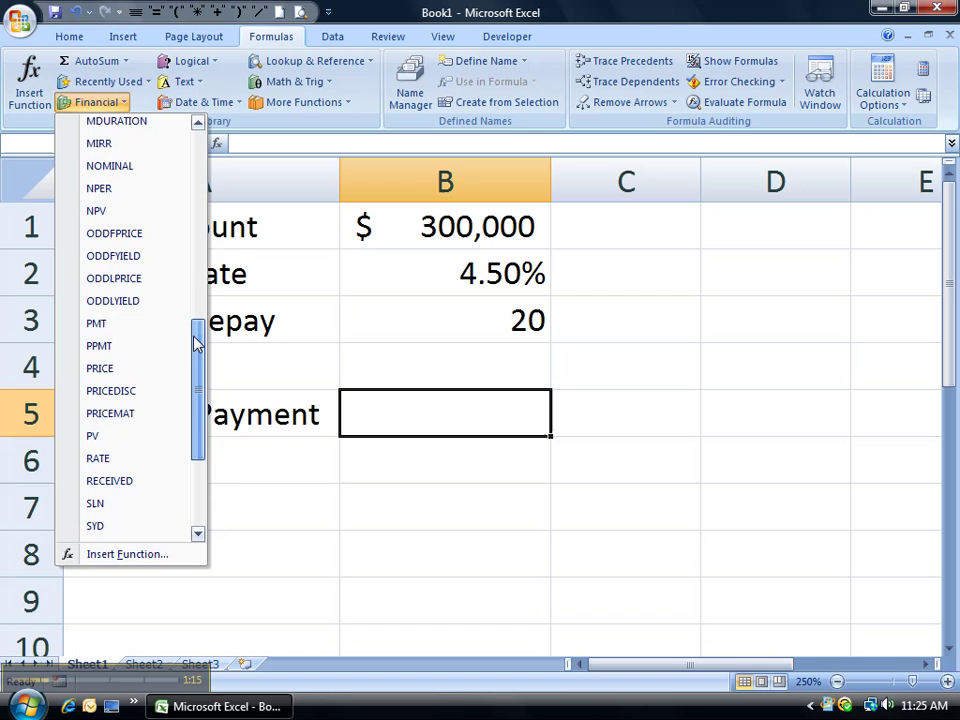
left_click(108, 330)
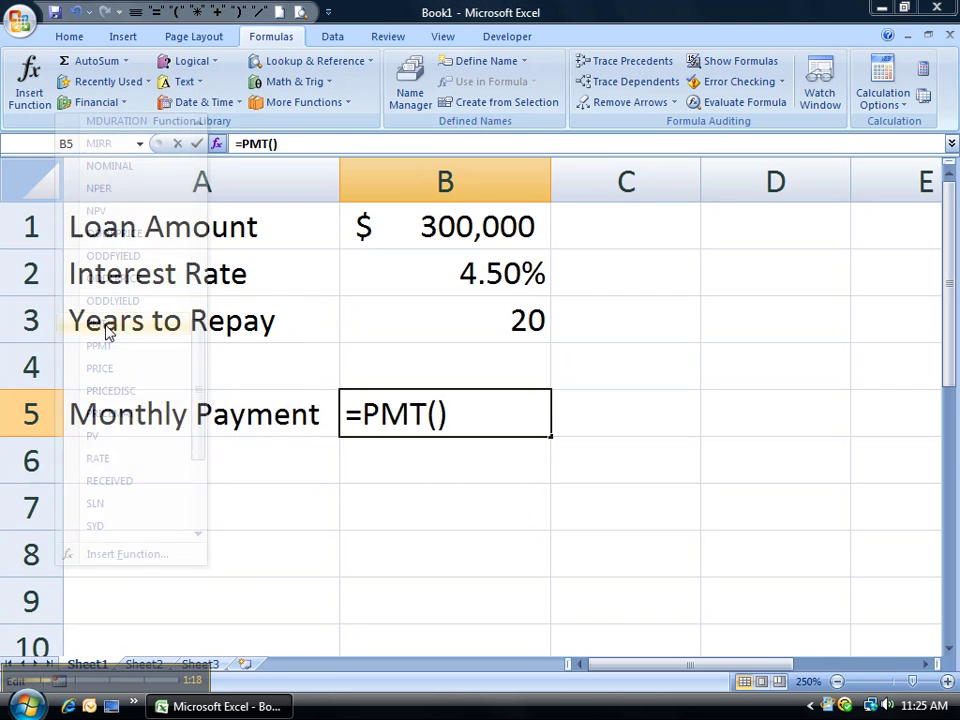
Set the PMT function's Rate argument to the monthly interest rate, B2/12
left_click_drag(373, 186, 928, 283)
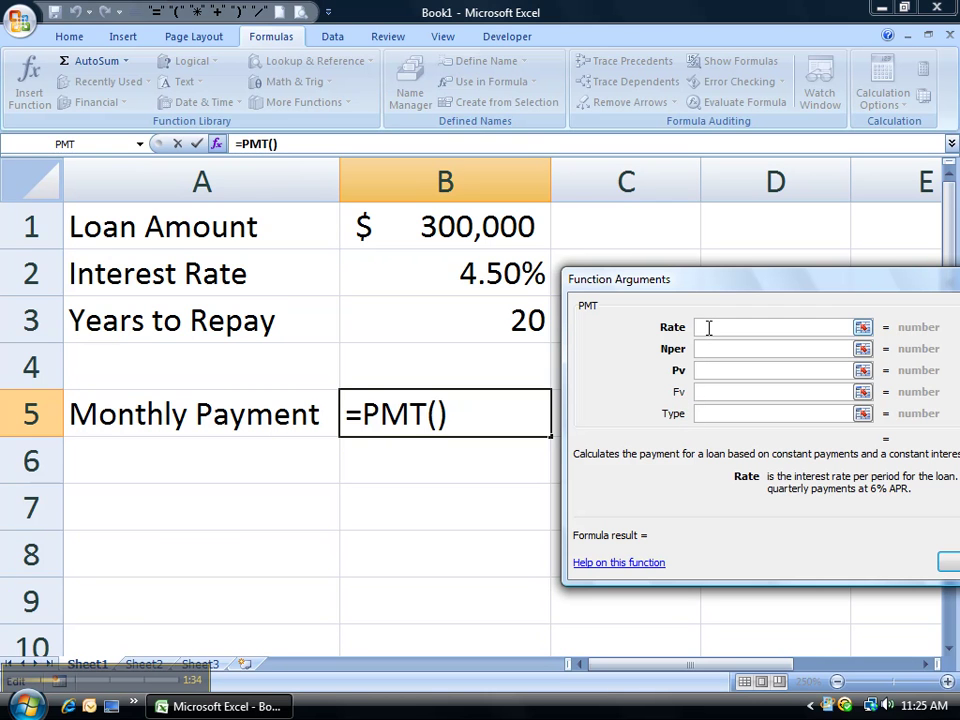
left_click(478, 274)
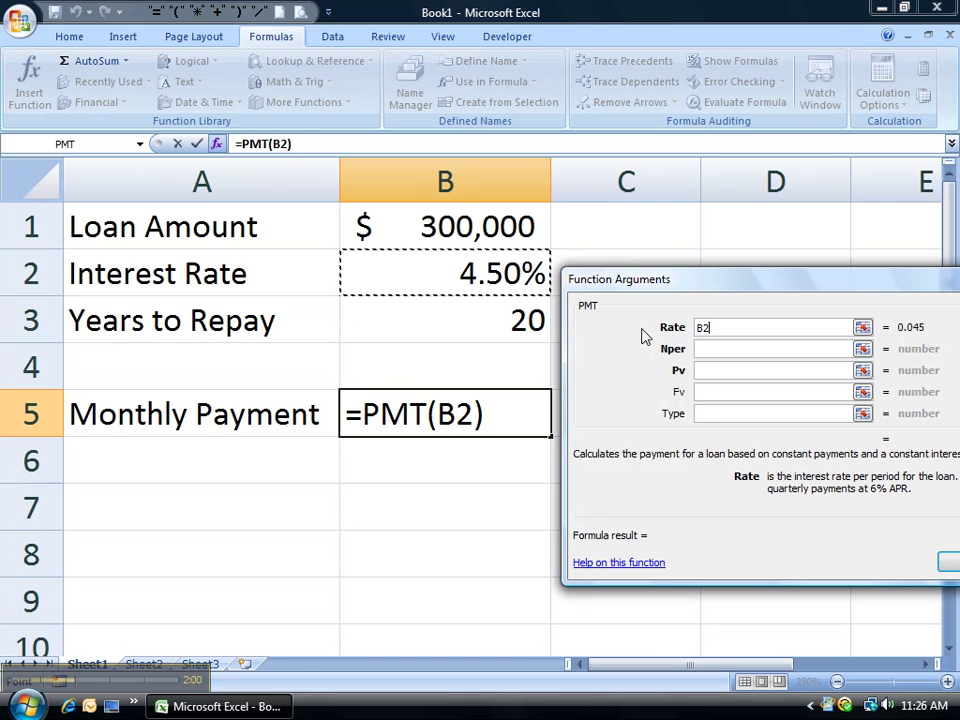
type("/12")
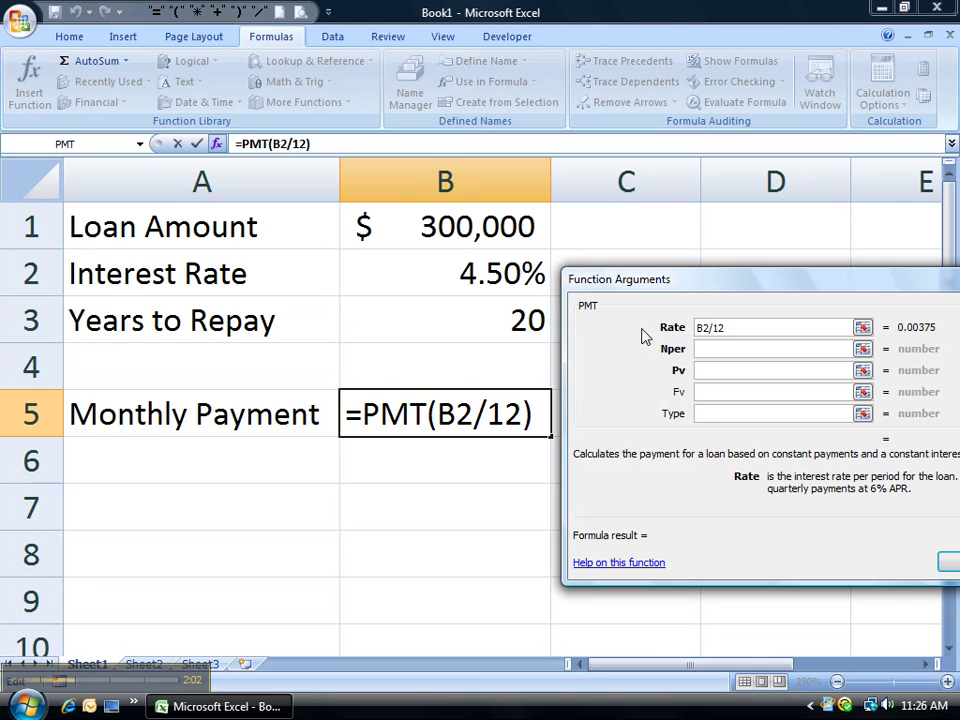
Set the Nper argument to the total number of monthly payments, B3*12
left_click(721, 352)
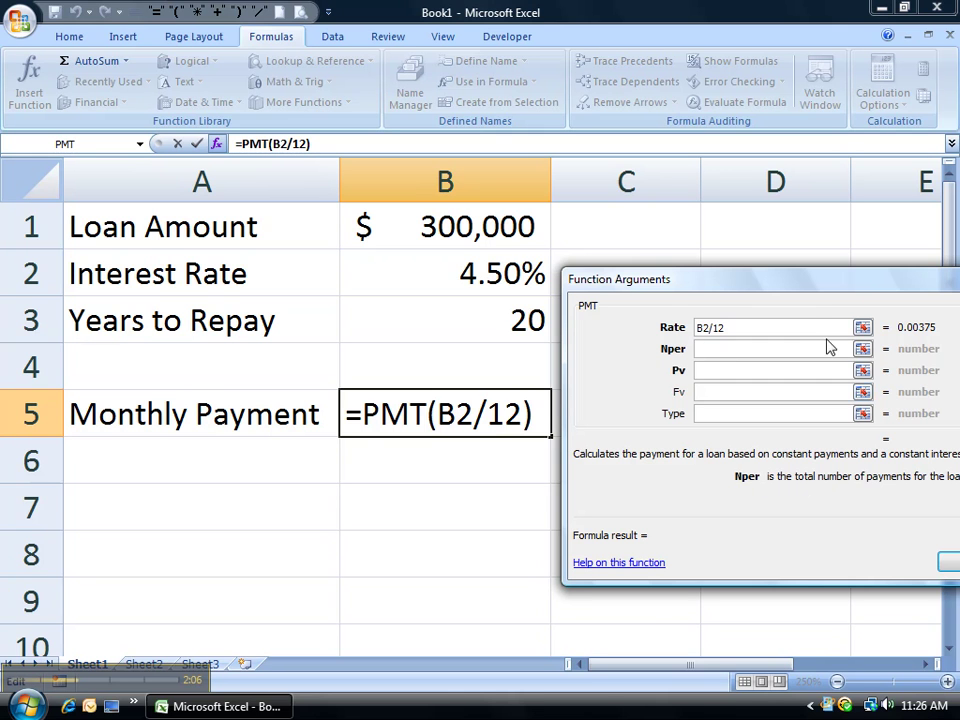
mouse_move(810, 292)
left_mouse_down()
mouse_move(733, 289)
mouse_move(784, 322)
mouse_move(816, 313)
mouse_move(817, 301)
left_mouse_up()
key("Tab")
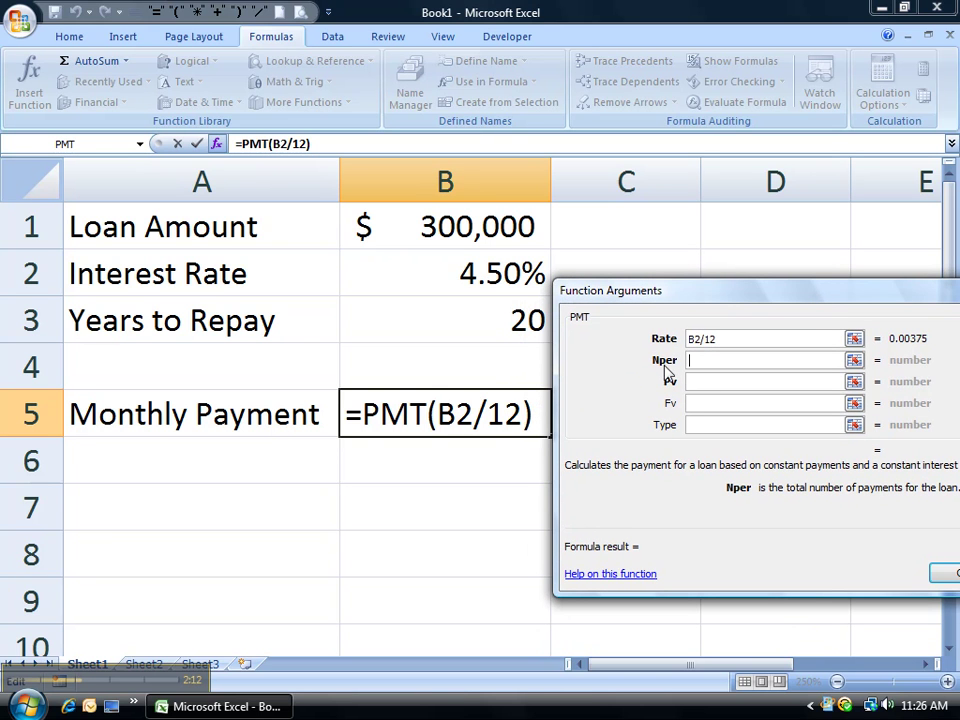
left_click(455, 320)
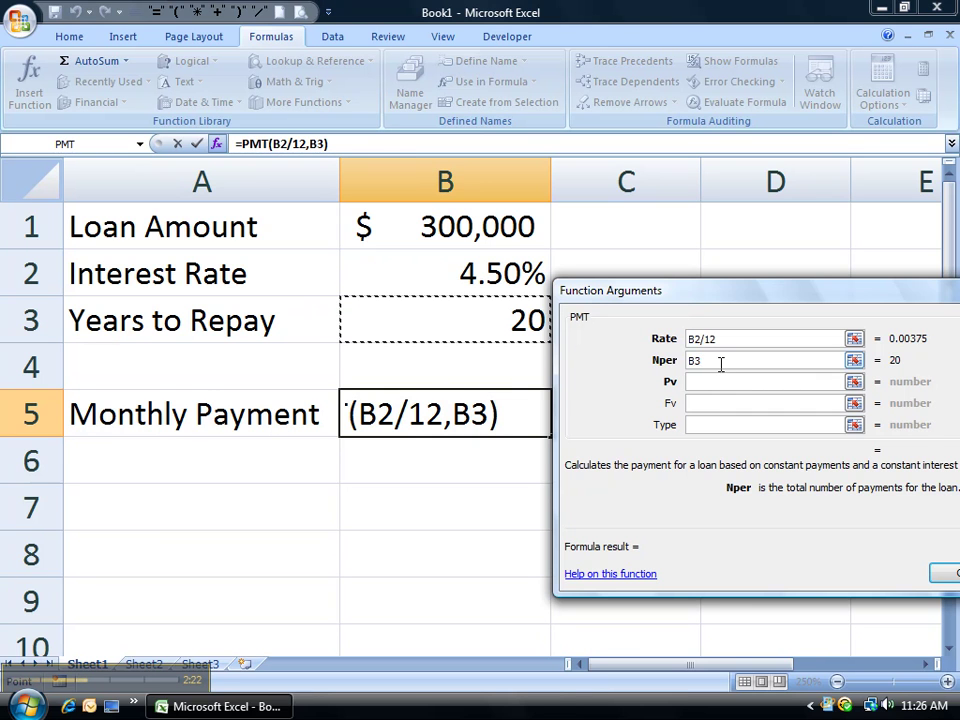
type("*")
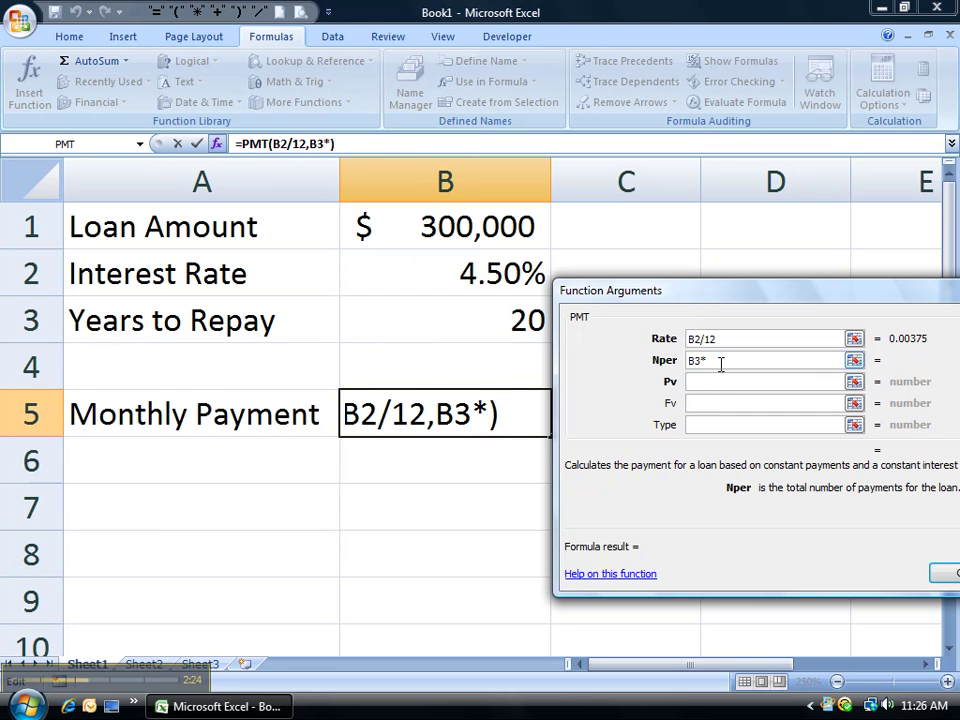
type("12")
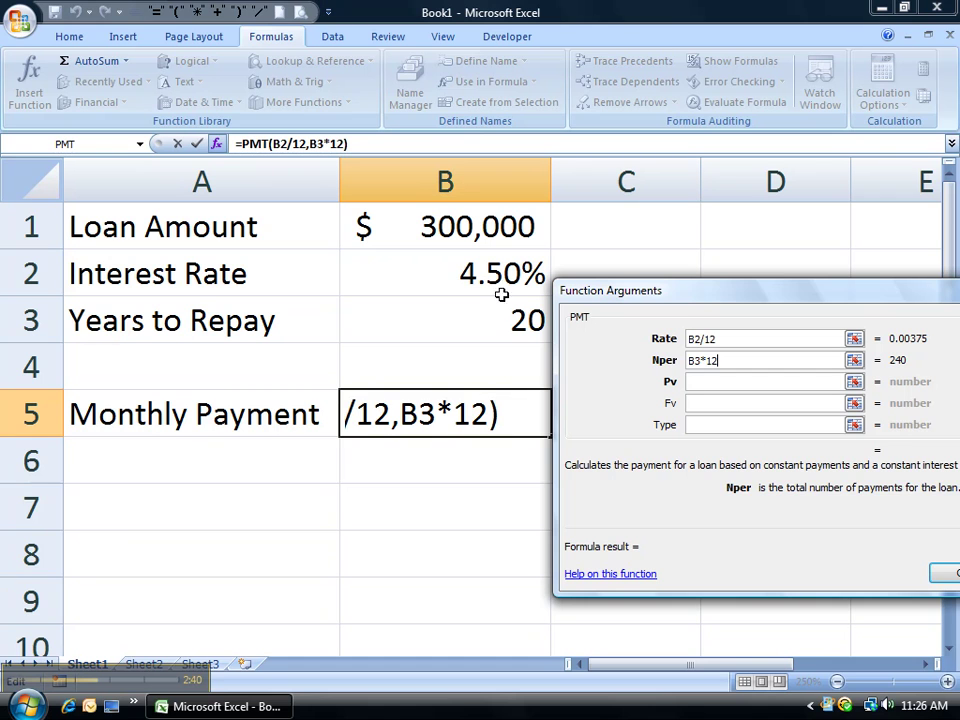
Set the Pv argument to the loan amount in B1 and complete the PMT function
left_click(692, 381)
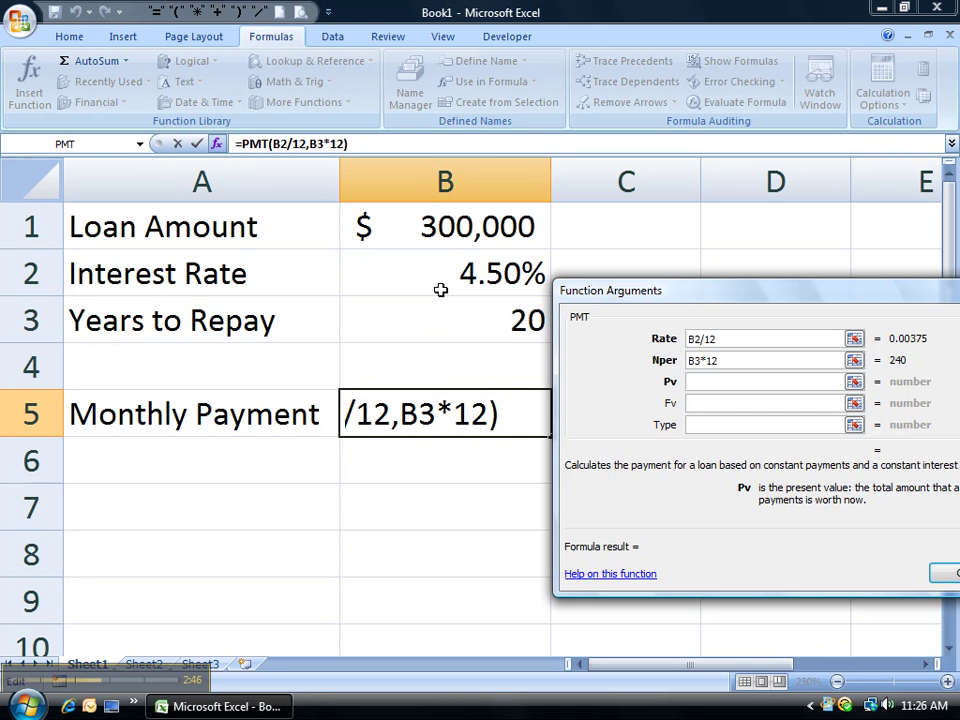
left_click(447, 228)
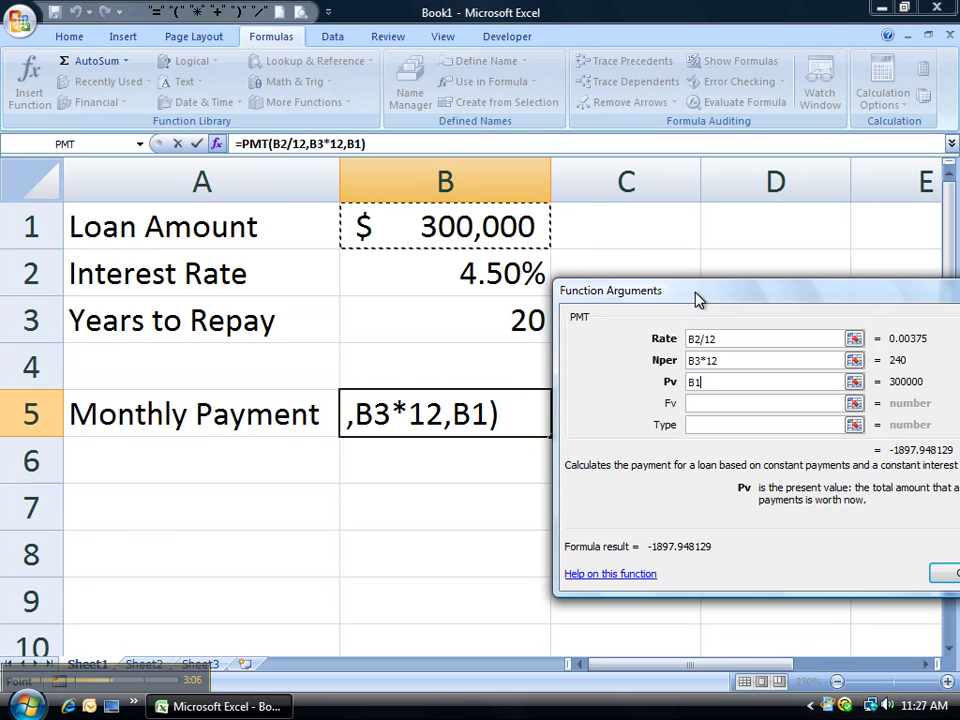
left_click_drag(698, 300, 506, 144)
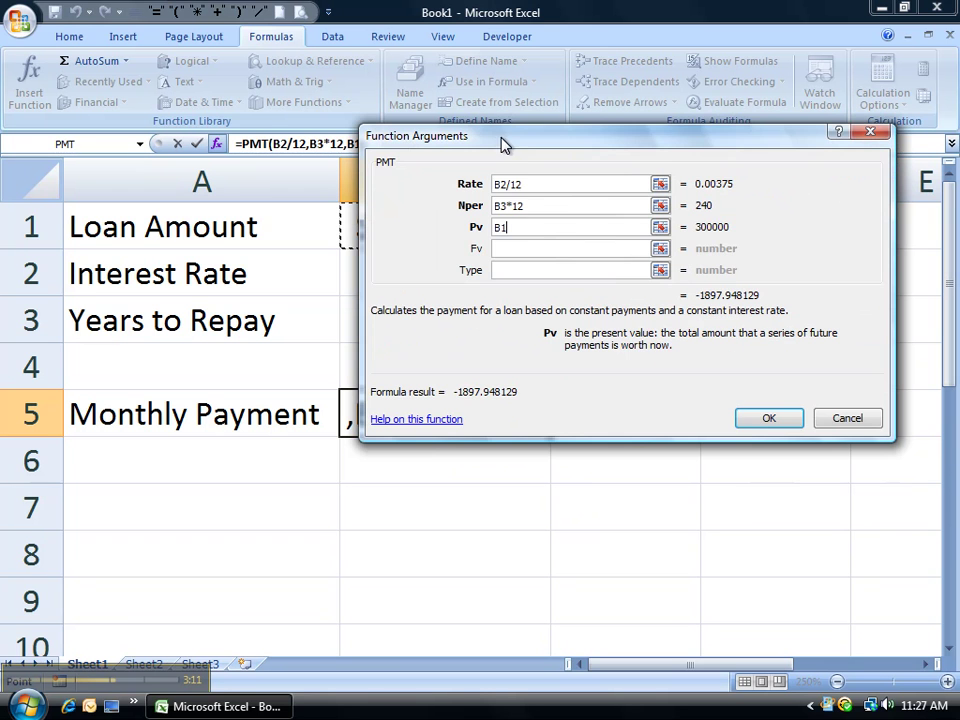
left_click(755, 416)
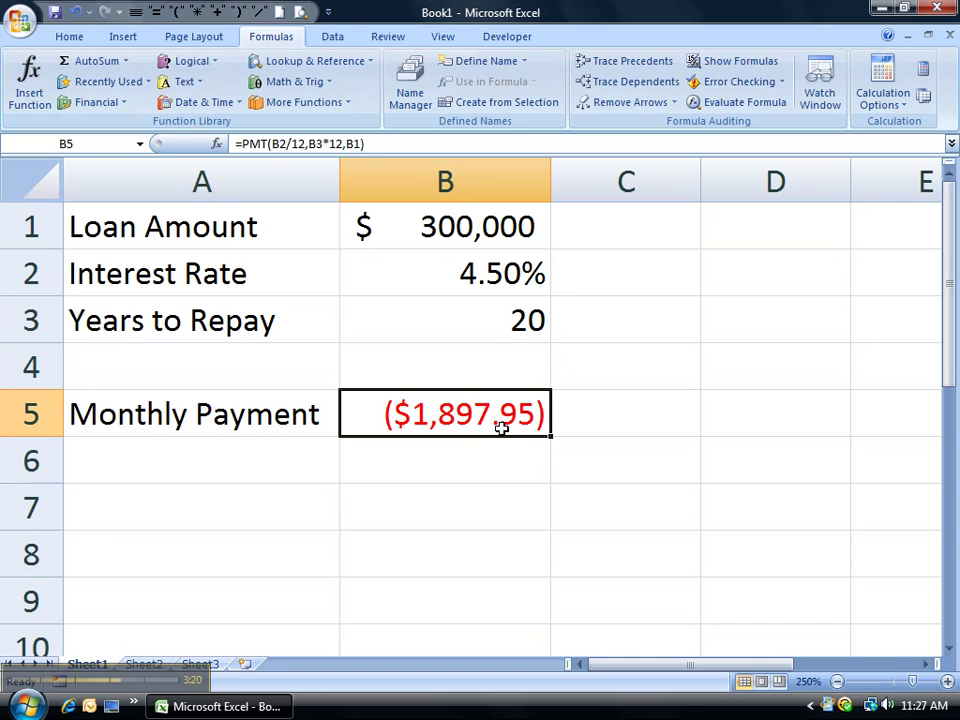
Change the interest rate in B2 to 4% to recalculate the monthly payment
left_click(450, 274)
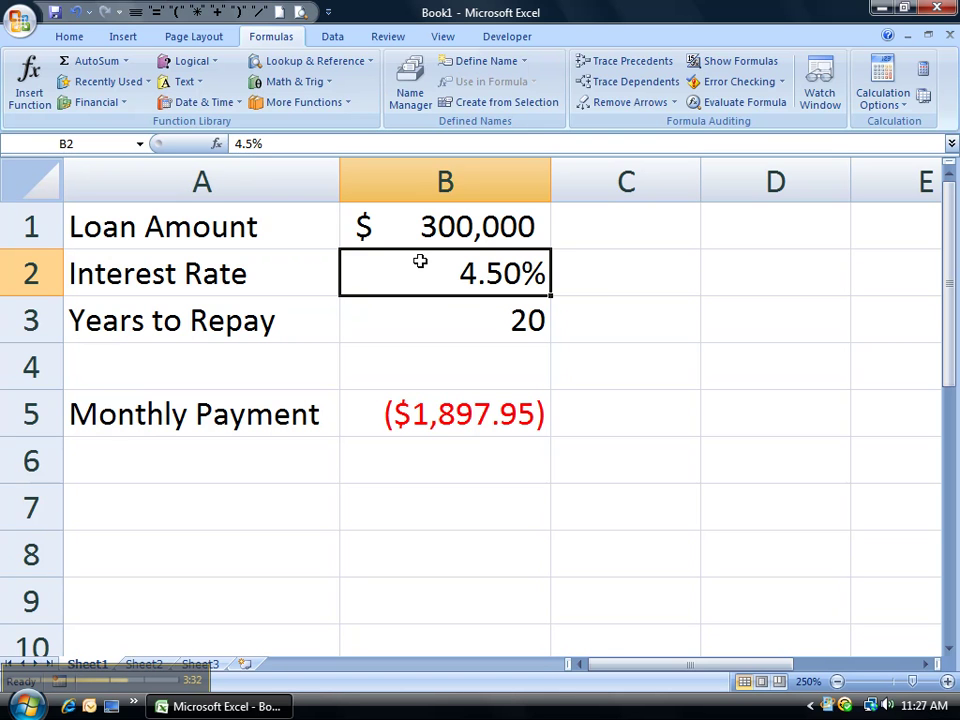
type("4")
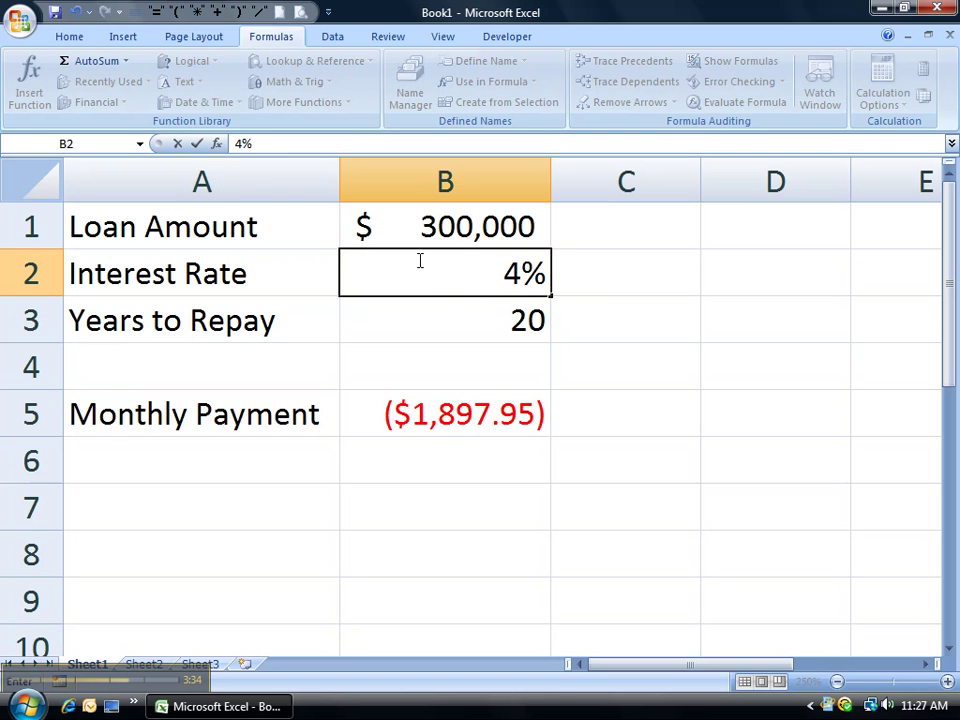
key("Right")
key("Return")
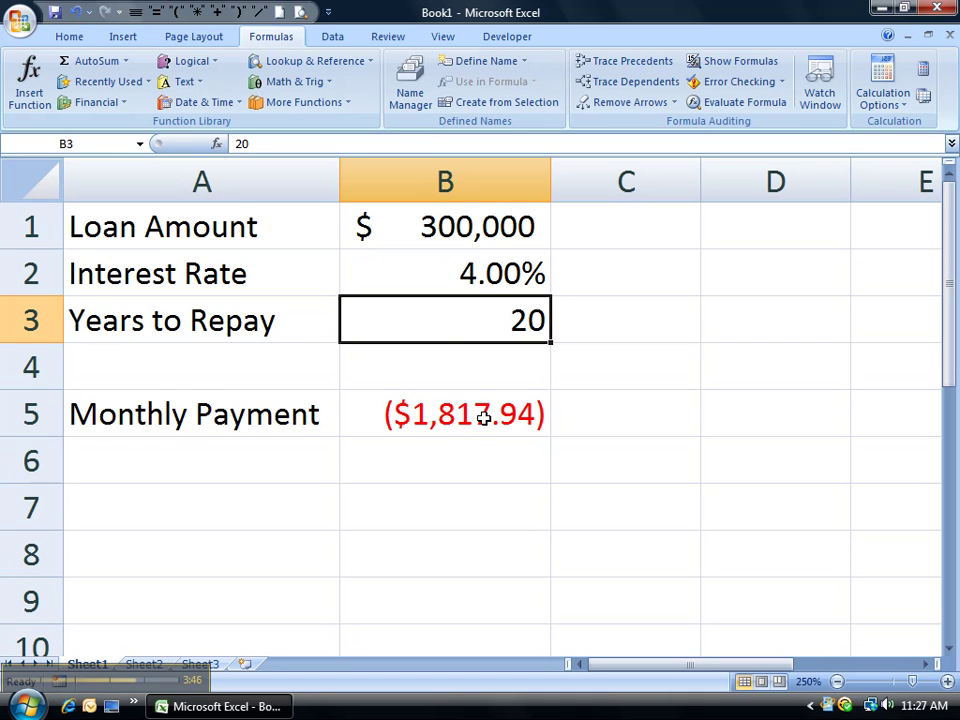
Set the interest rate in B2 to 6%
left_click(484, 279)
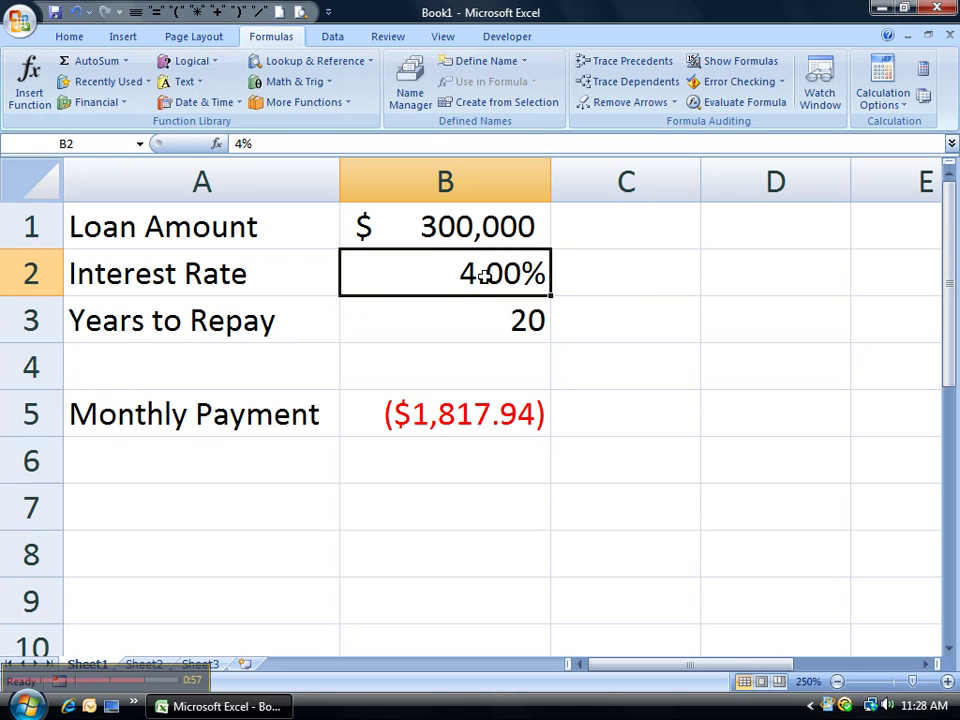
type("6")
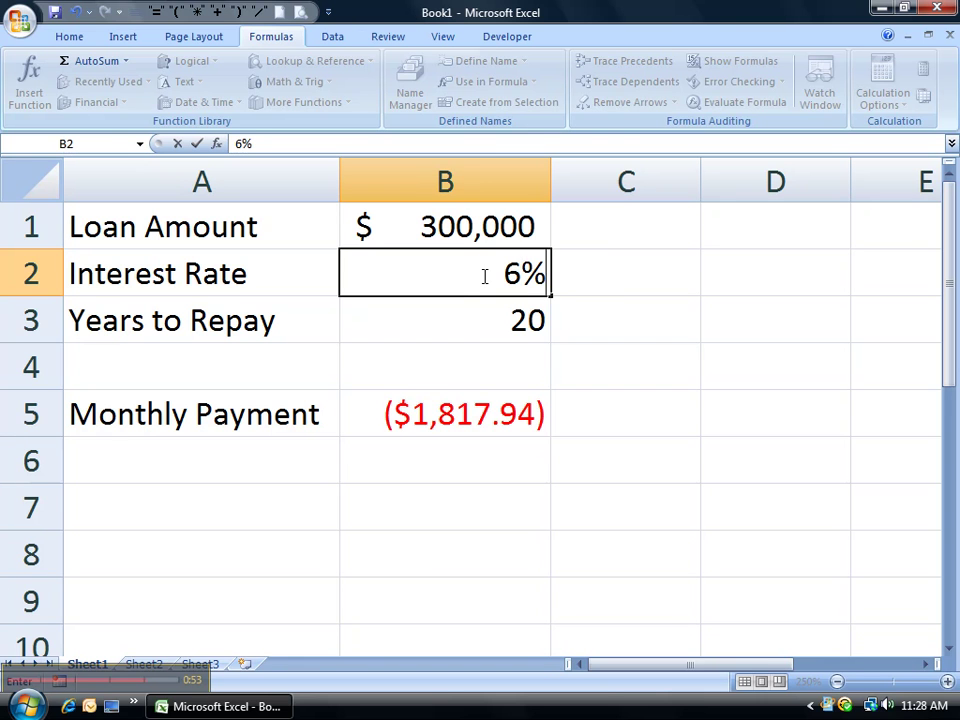
key("Return")
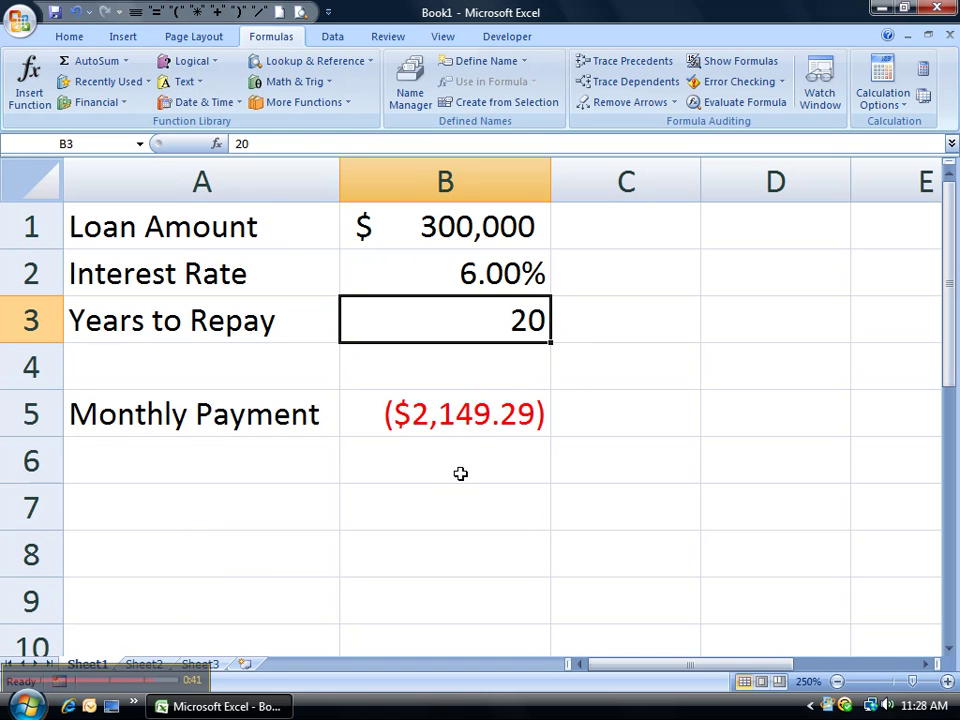
Open the Monthly Payment formula in B5 to examine its PMT arguments and cell references
left_click(461, 414)
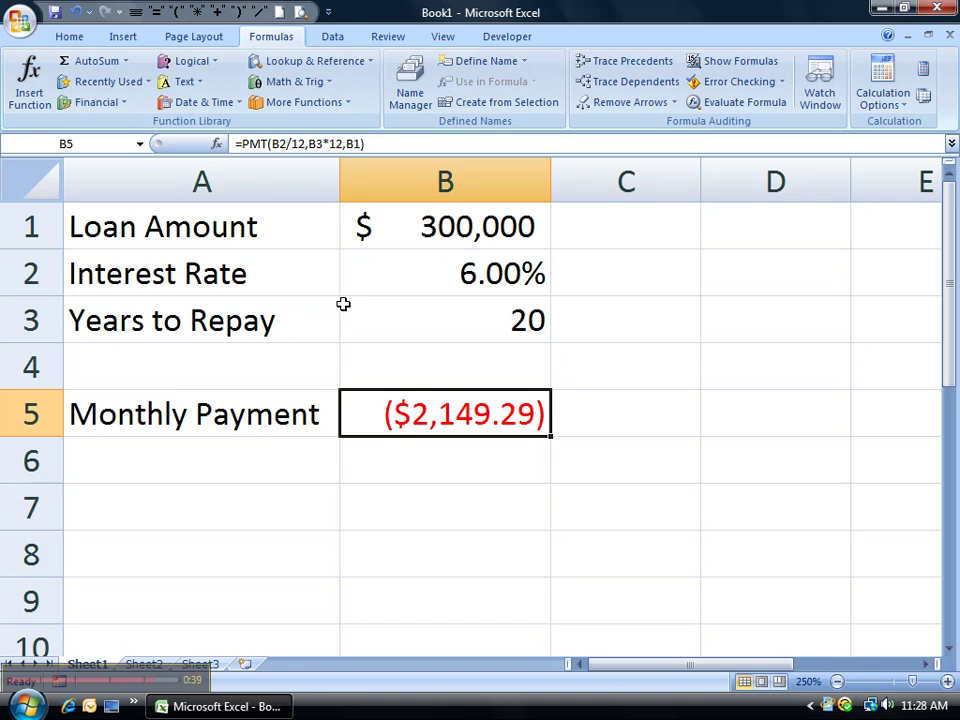
double_click(400, 414)
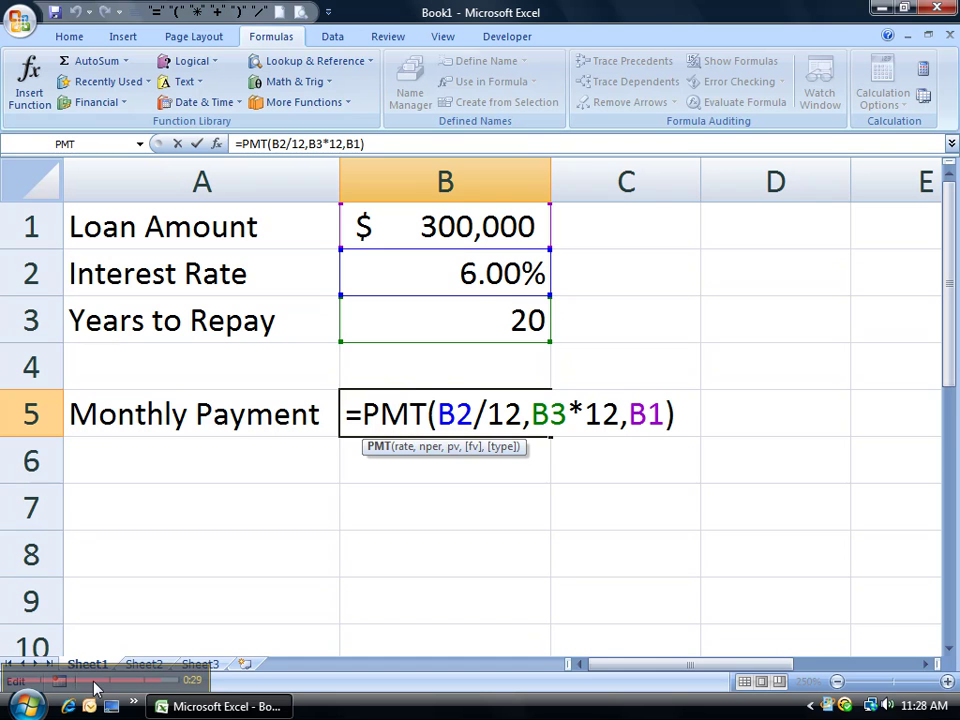
mouse_move(91, 685)
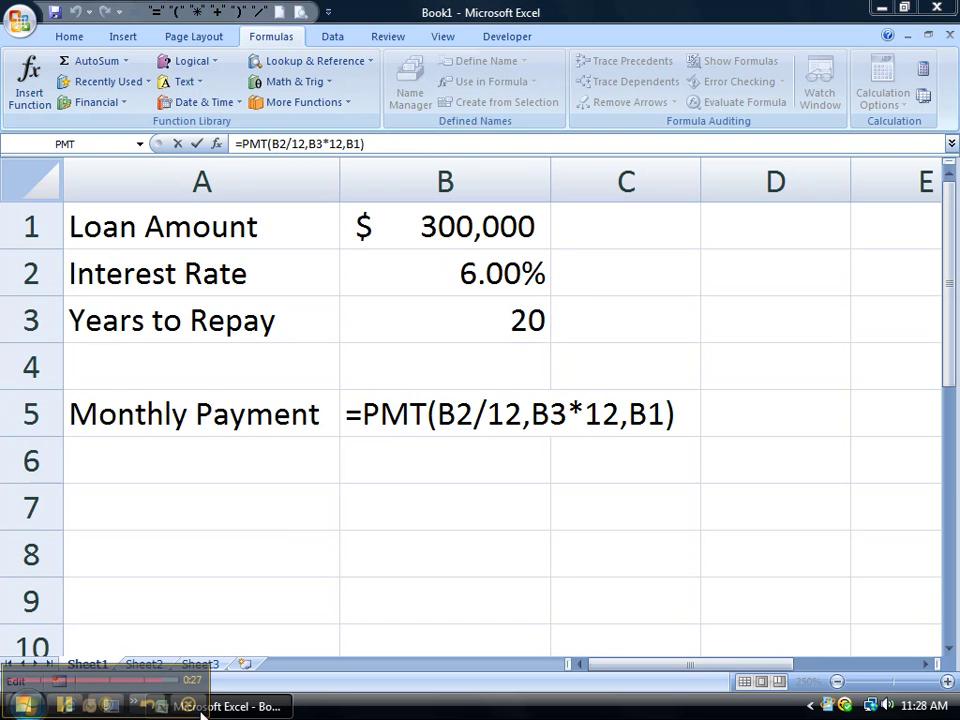